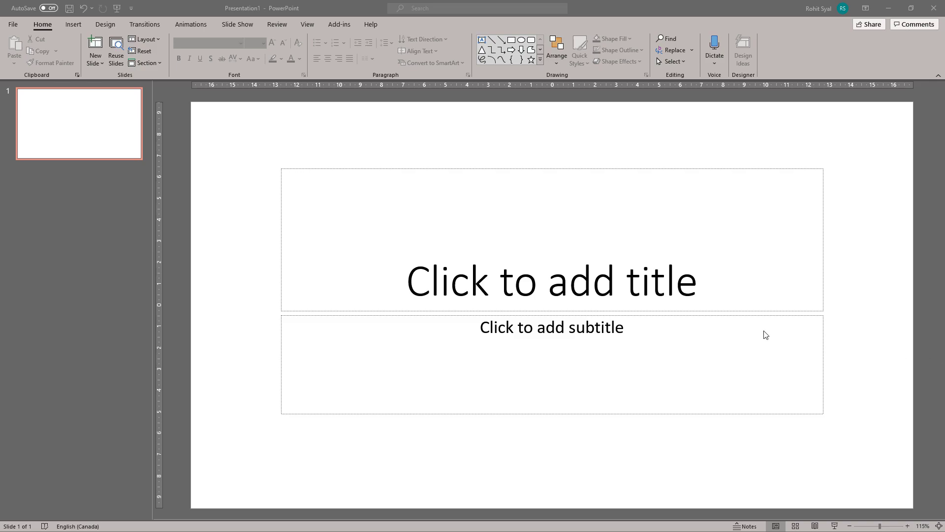
Step: In Slide Master, delete the date, footer and number placeholders from the Blank layout
click(303, 24)
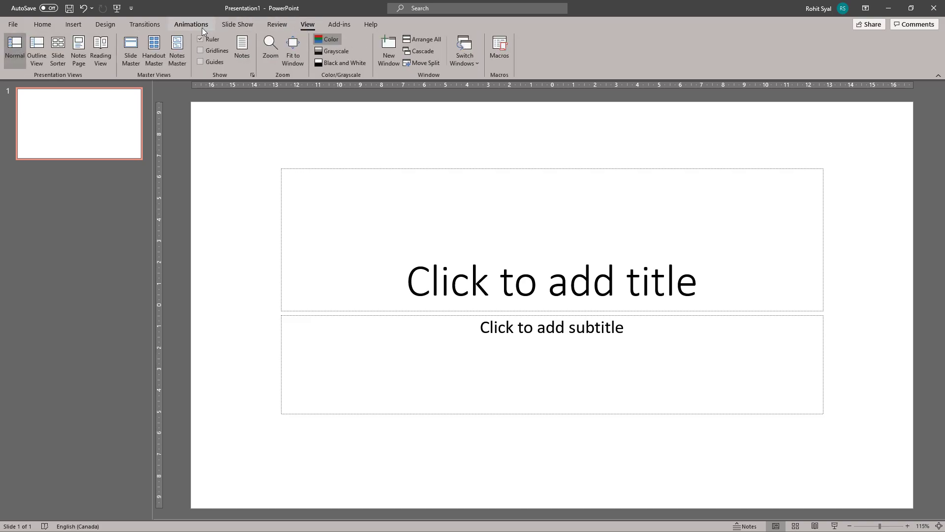
click(136, 57)
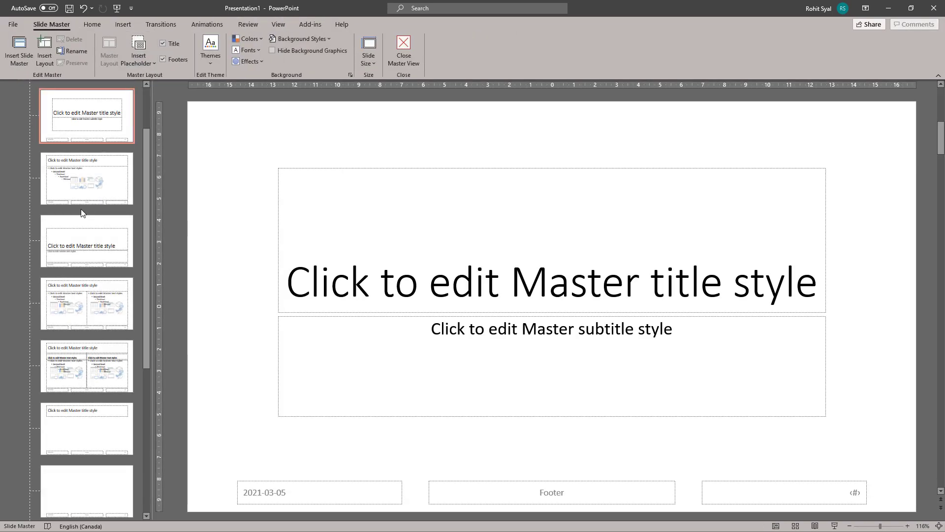
scroll(82, 213, down, 5)
click(99, 263)
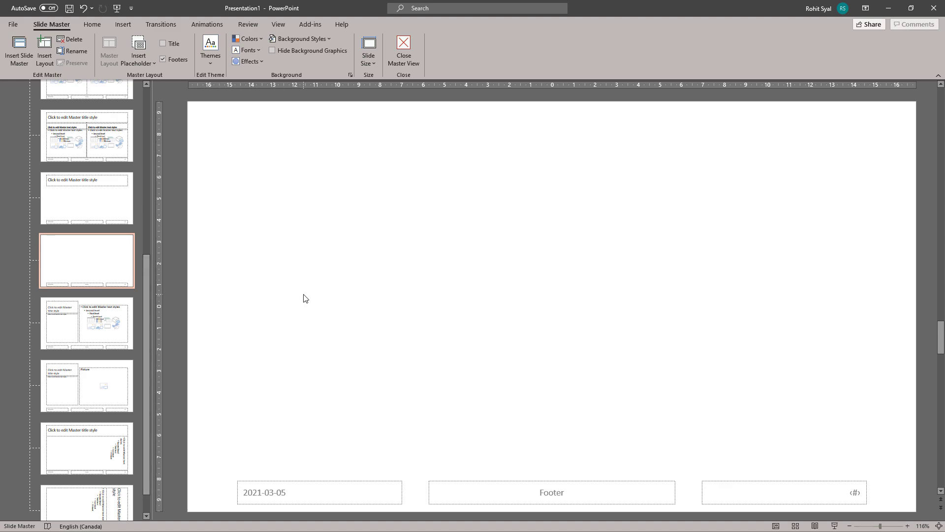
scroll(303, 297, down, 2)
drag(207, 395, 884, 504)
key(Delete)
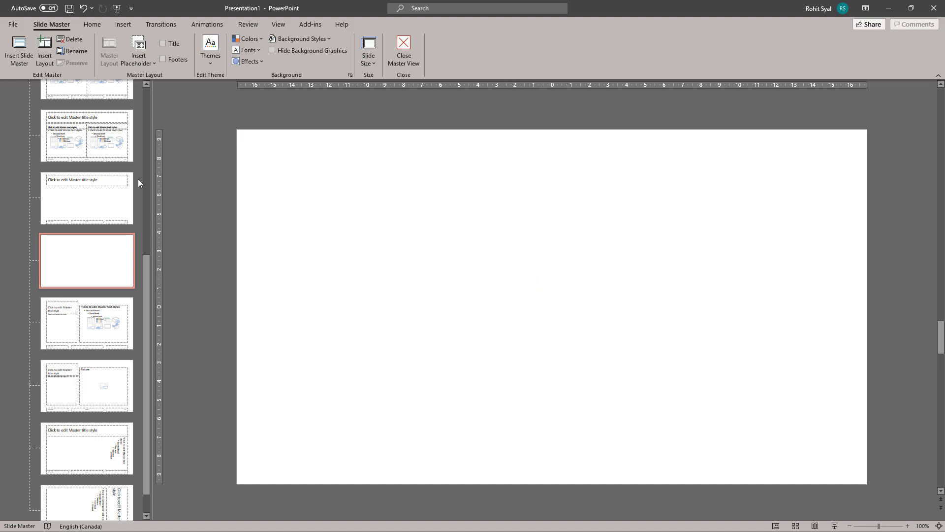
Step: Add a Picture placeholder covering the whole slide (19.05 × 33.87 cm)
click(139, 63)
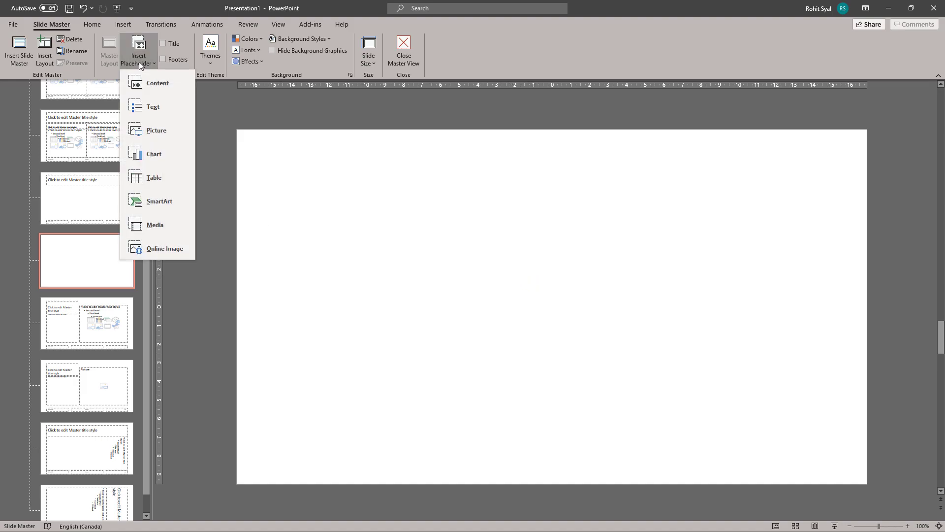
click(148, 131)
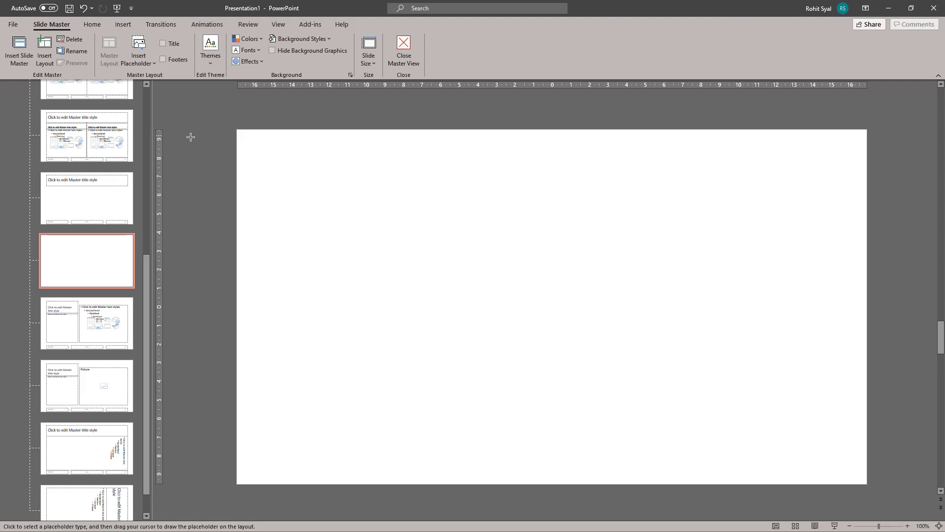
drag(235, 128, 866, 483)
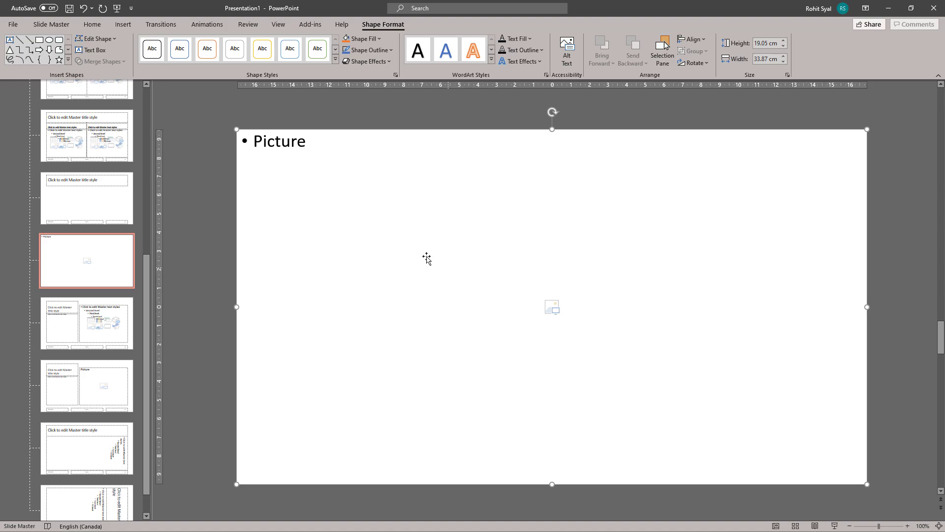
Step: Draw a second, smaller Picture placeholder on the left side of the layout
click(245, 97)
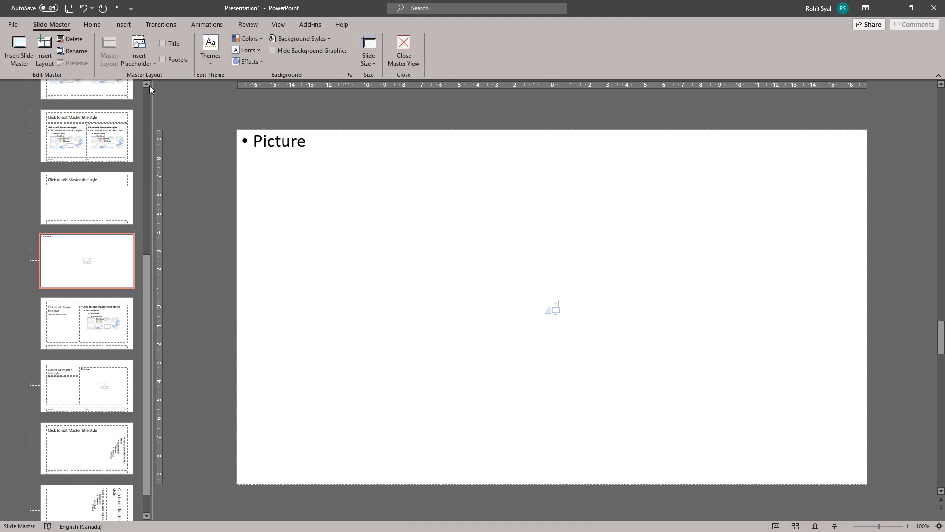
click(137, 59)
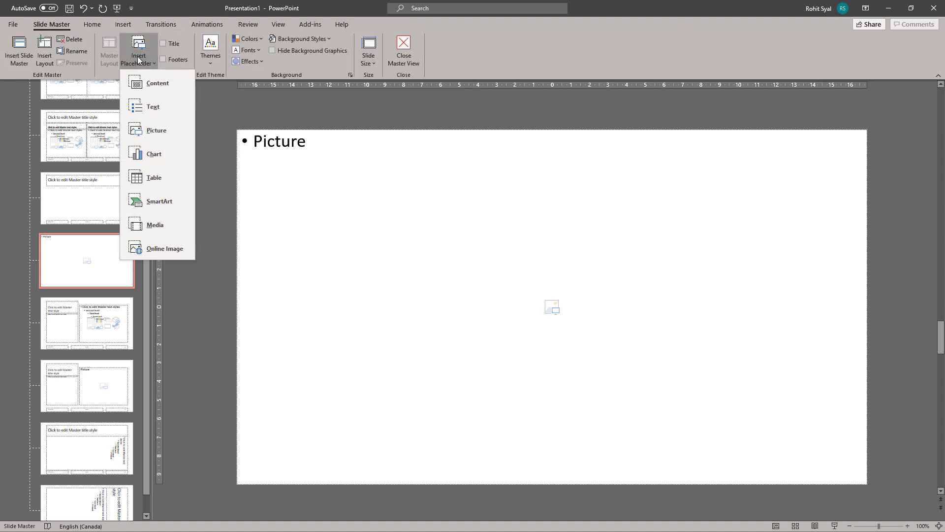
click(152, 128)
drag(207, 230, 414, 354)
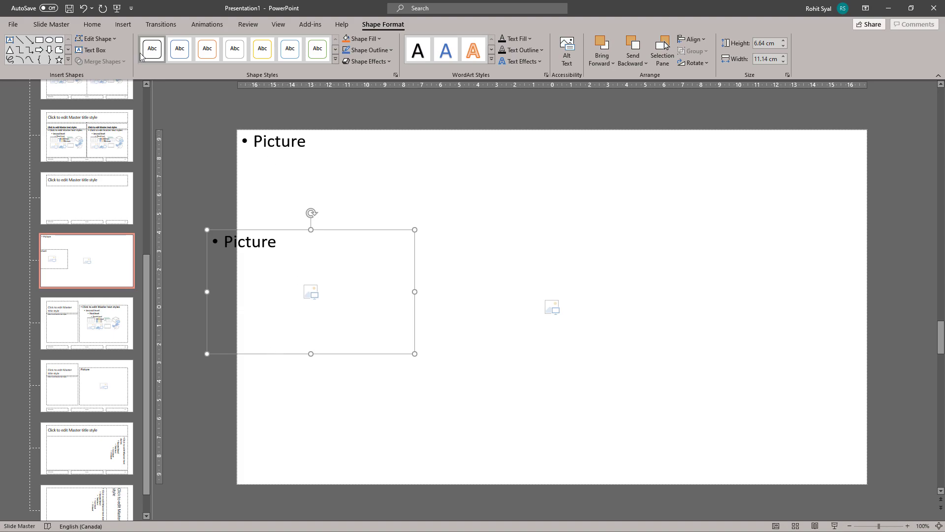
Step: Change the small placeholder to a Rounded Rectangle and position it at the lower left
click(98, 39)
mouse_move(110, 53)
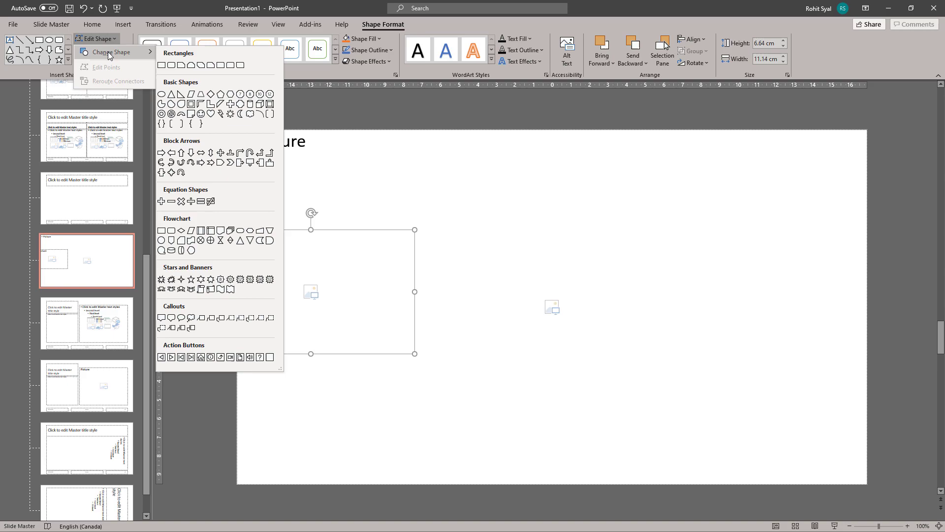
click(171, 66)
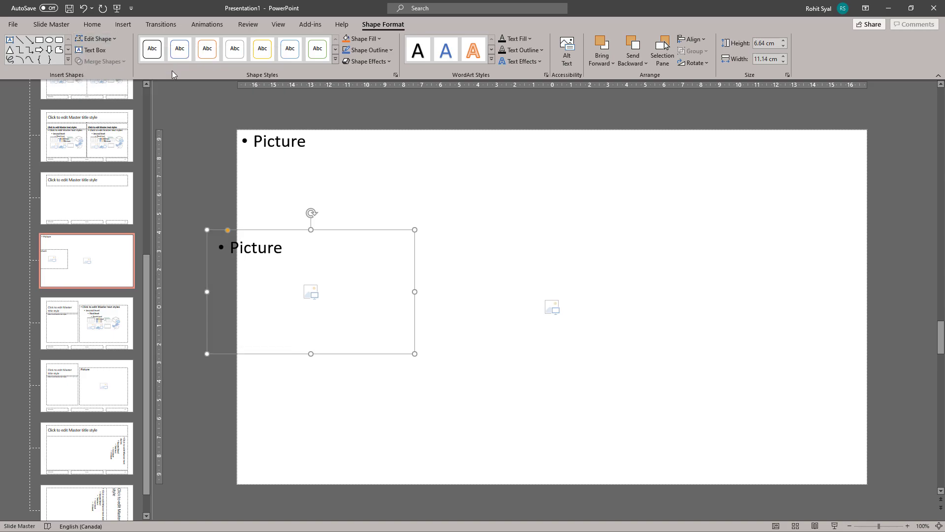
drag(254, 229, 310, 330)
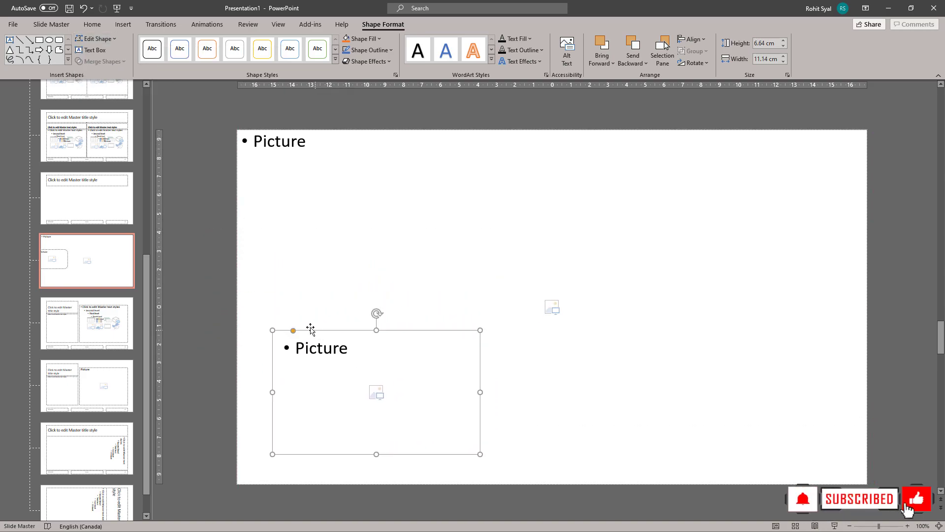
click(285, 334)
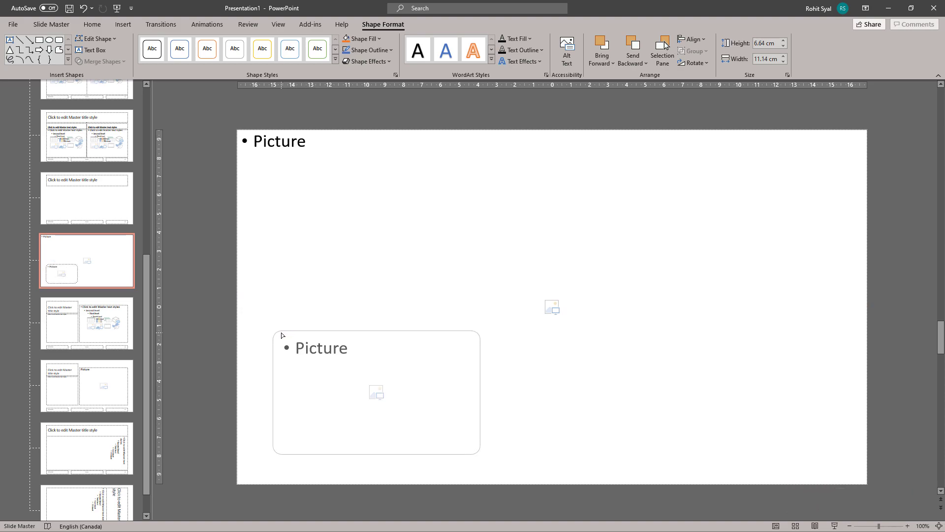
click(282, 335)
drag(297, 332, 293, 332)
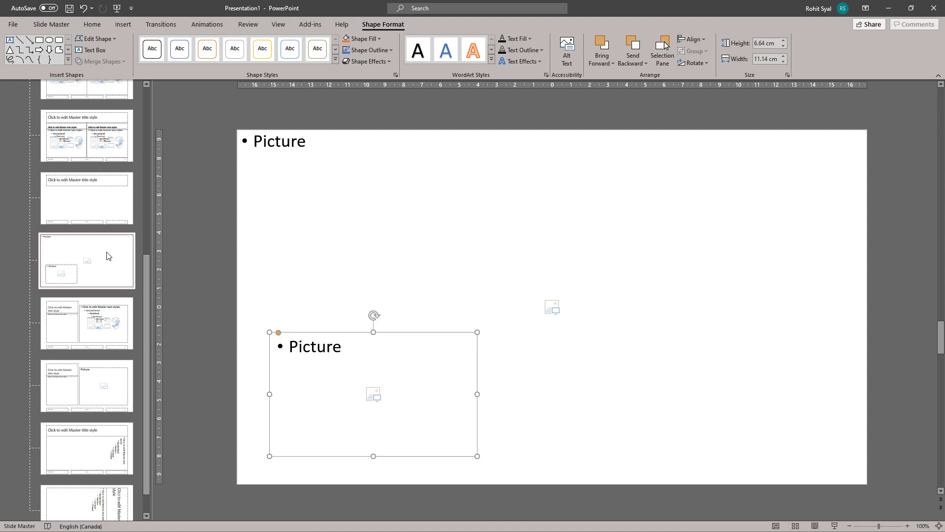
Step: Rename the custom layout to 'Glass' and close Master View
right_click(97, 273)
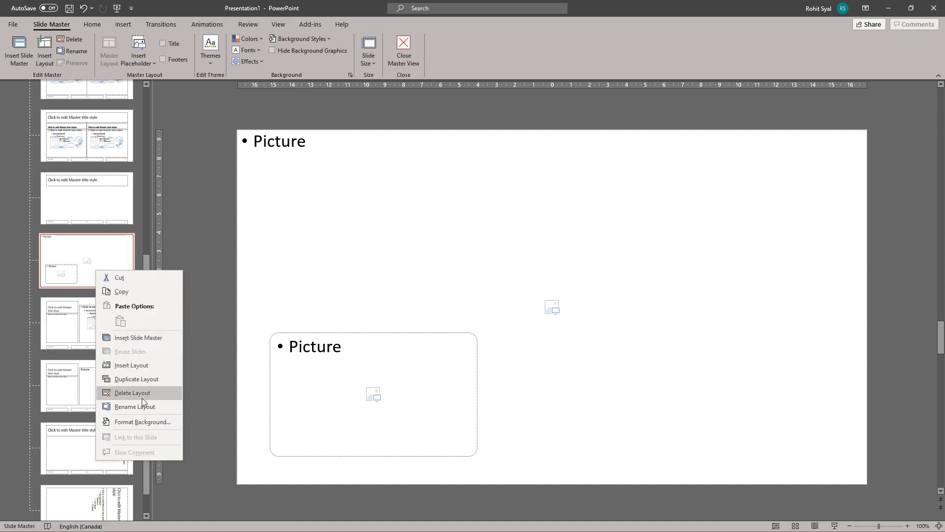
click(141, 408)
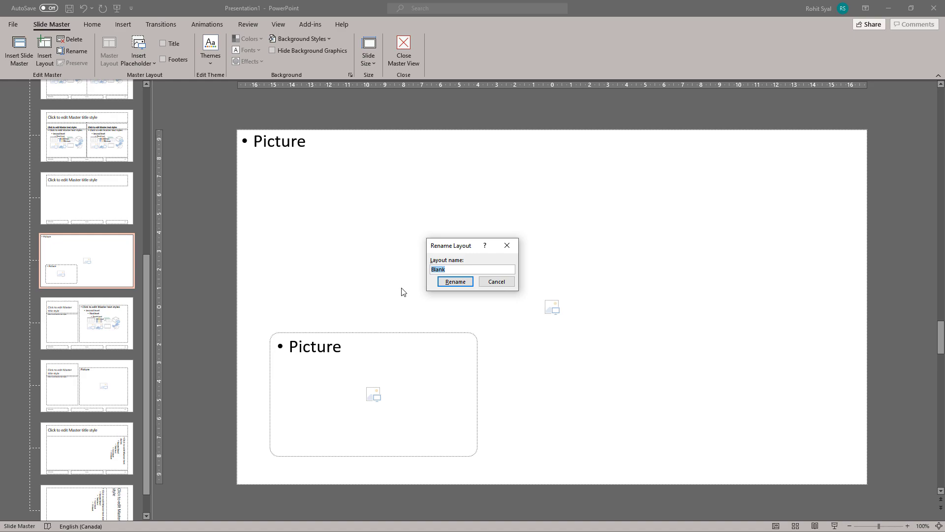
text(Glass)
click(460, 282)
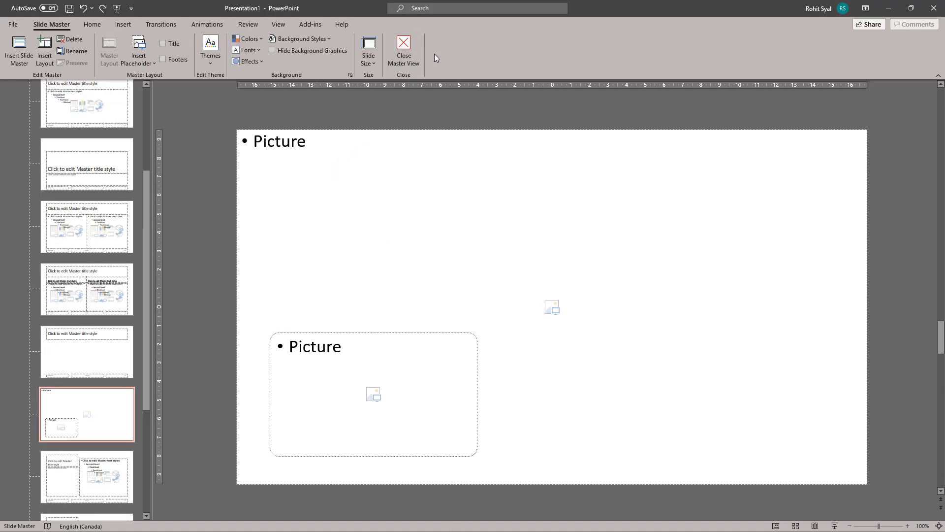
click(393, 58)
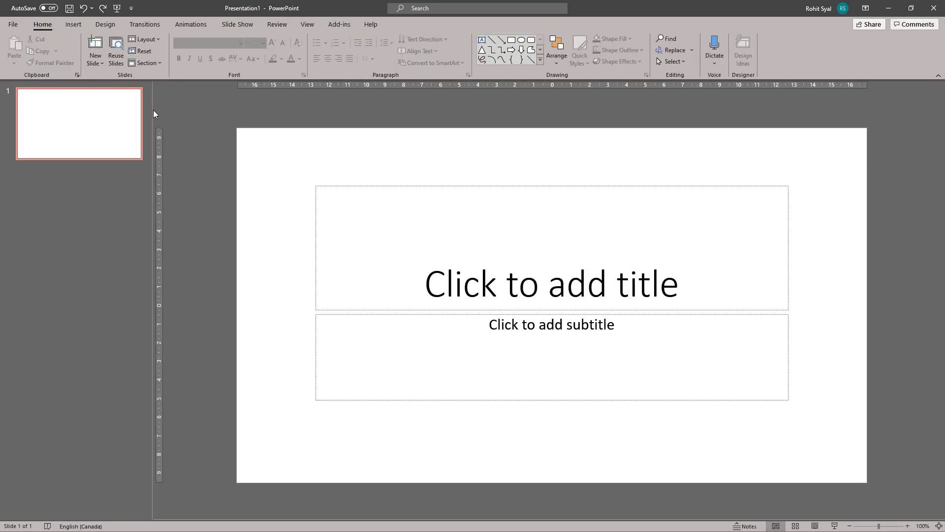
Step: Apply the Glass layout and fill both picture placeholders with Picture1.jpg
click(155, 40)
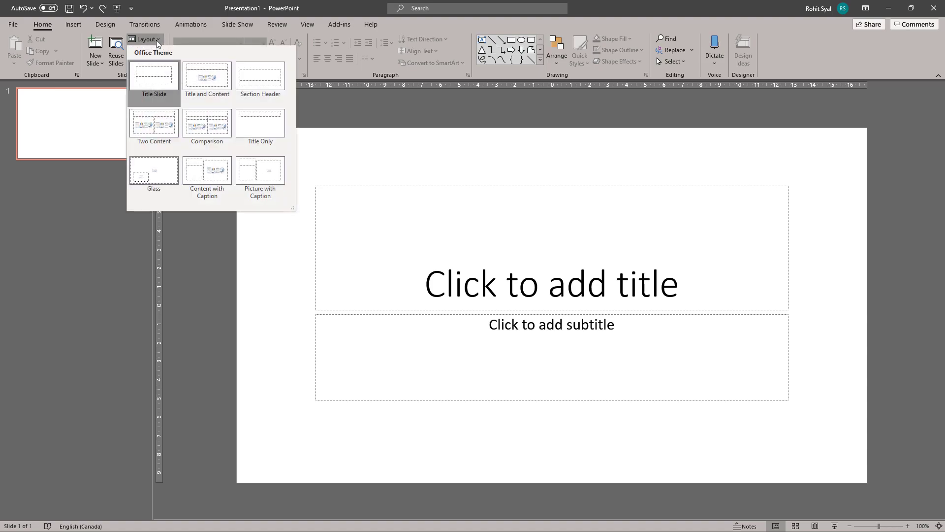
click(158, 179)
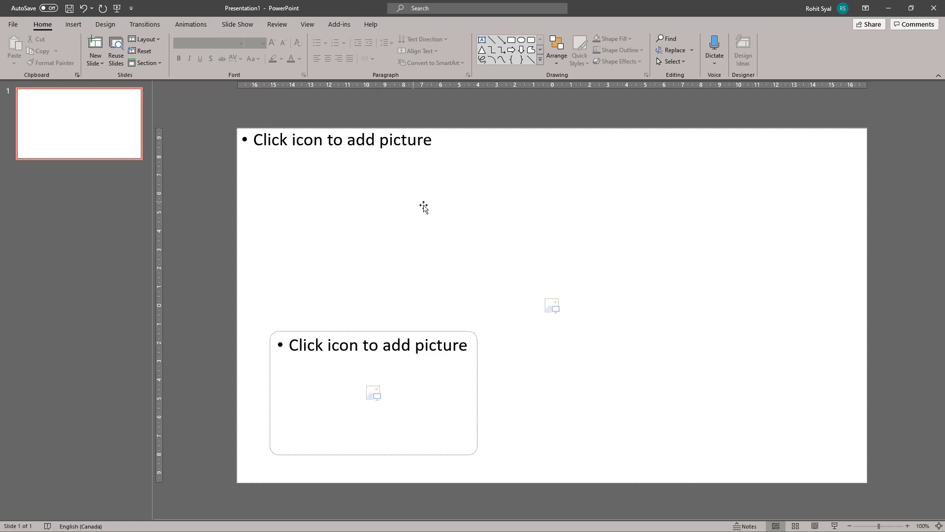
click(551, 307)
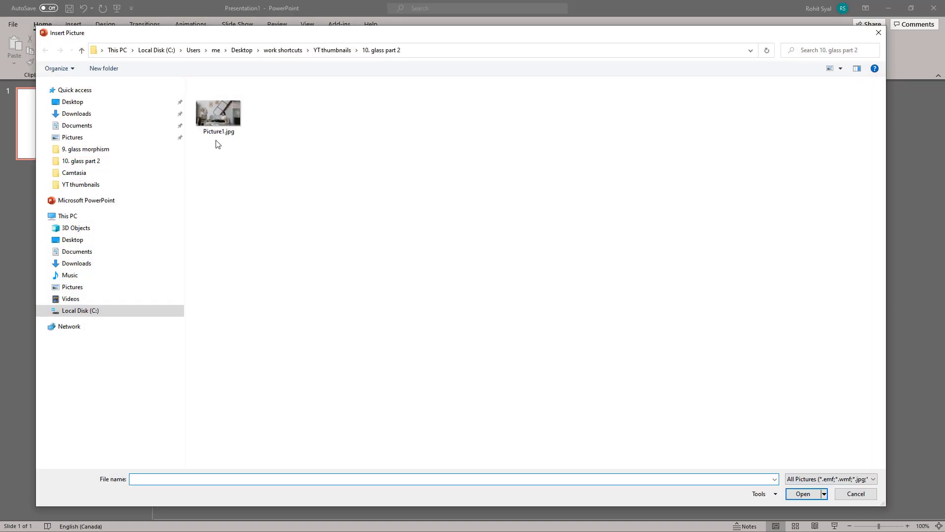
double_click(212, 114)
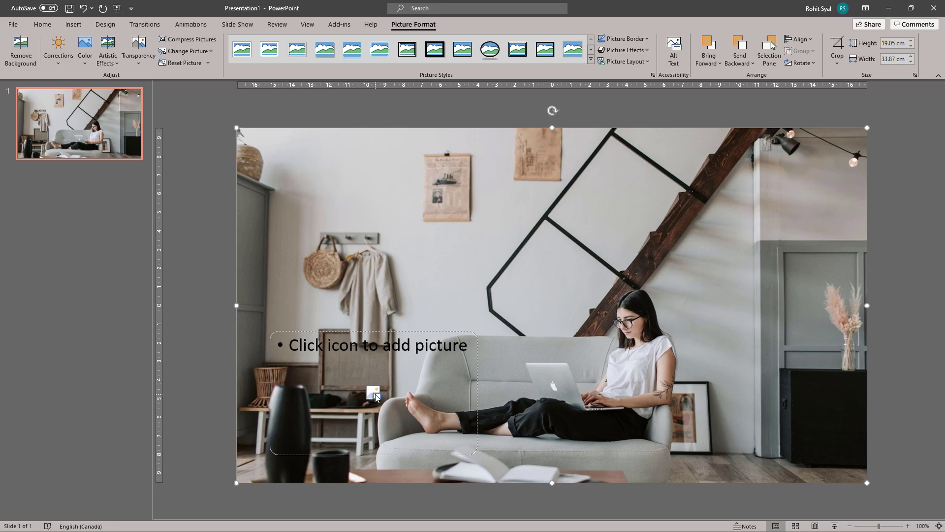
click(376, 395)
double_click(227, 121)
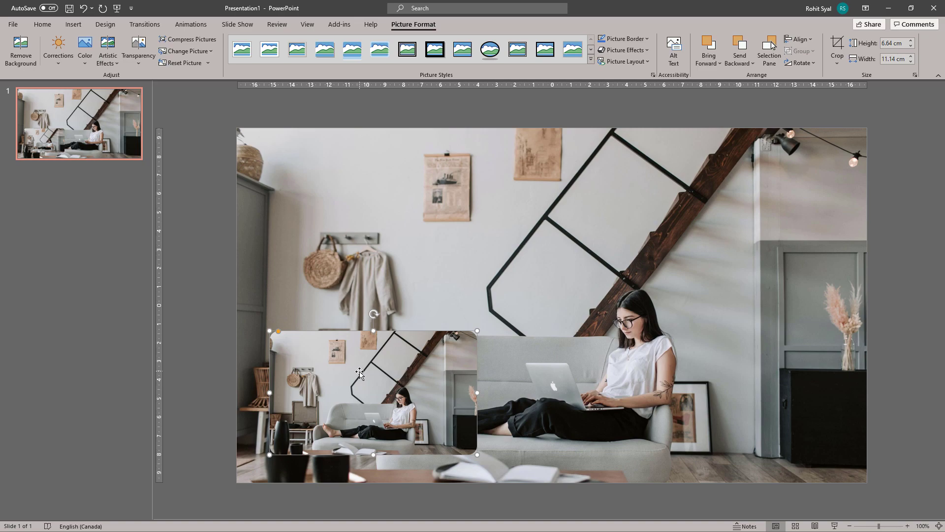
Step: Crop-stretch the panel's Picture1.jpg to all four slide edges so it aligns with the background
click(838, 44)
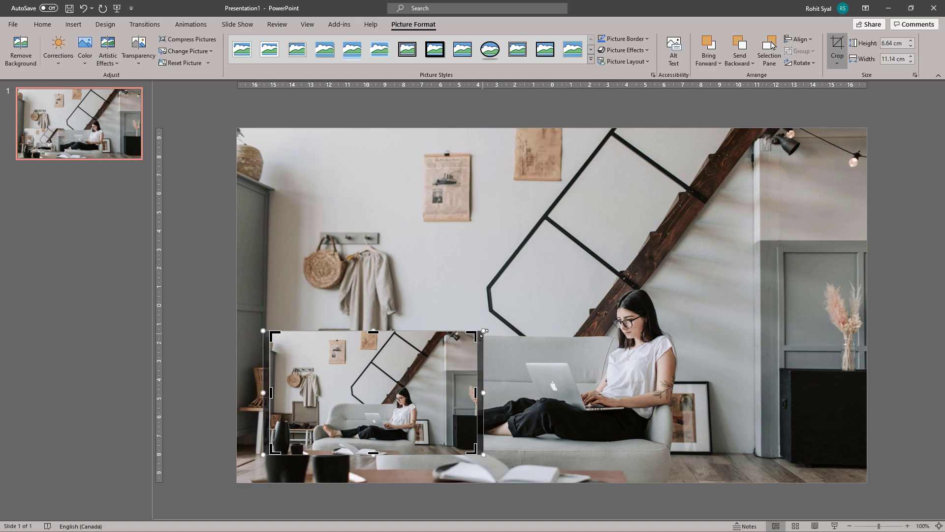
drag(484, 331, 866, 333)
drag(565, 211, 565, 128)
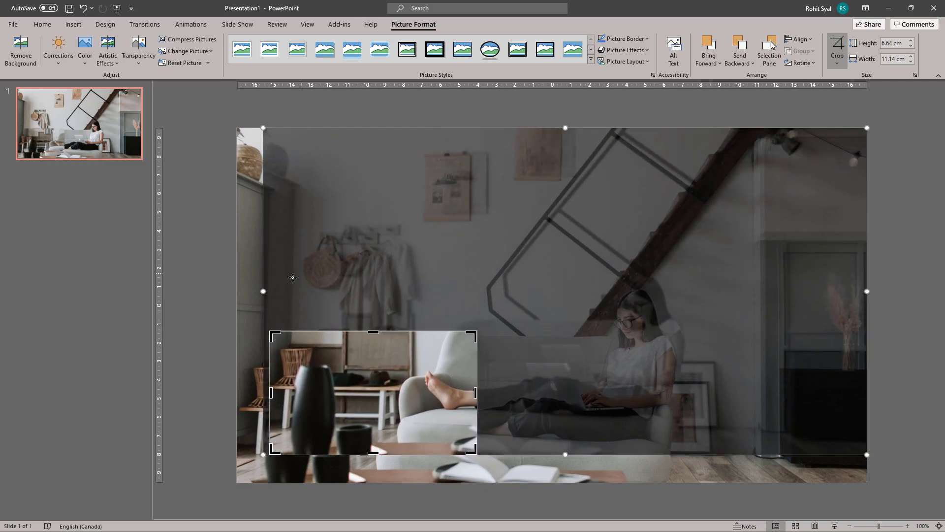
drag(263, 291, 236, 291)
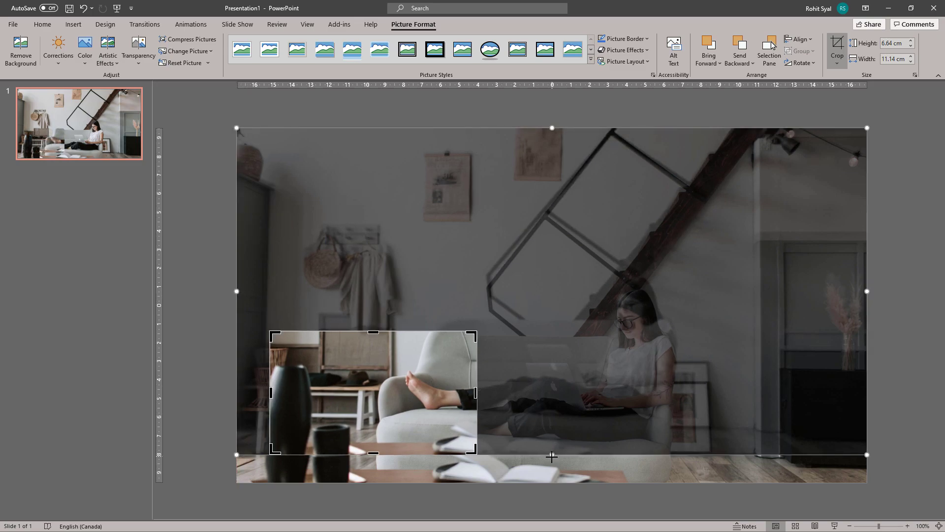
drag(551, 455, 552, 482)
click(198, 366)
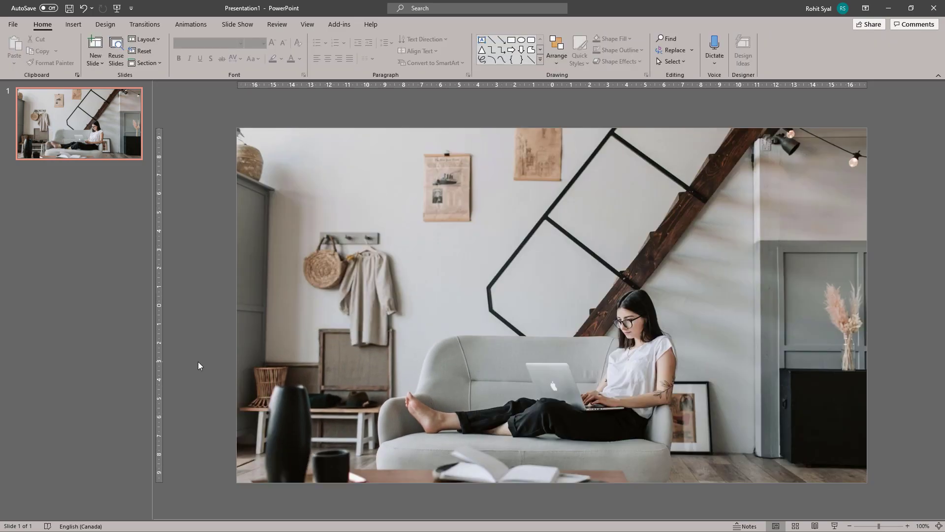
Step: Give the panel picture a White, Background 1, Darker 15% border and the first Outer shadow
click(372, 385)
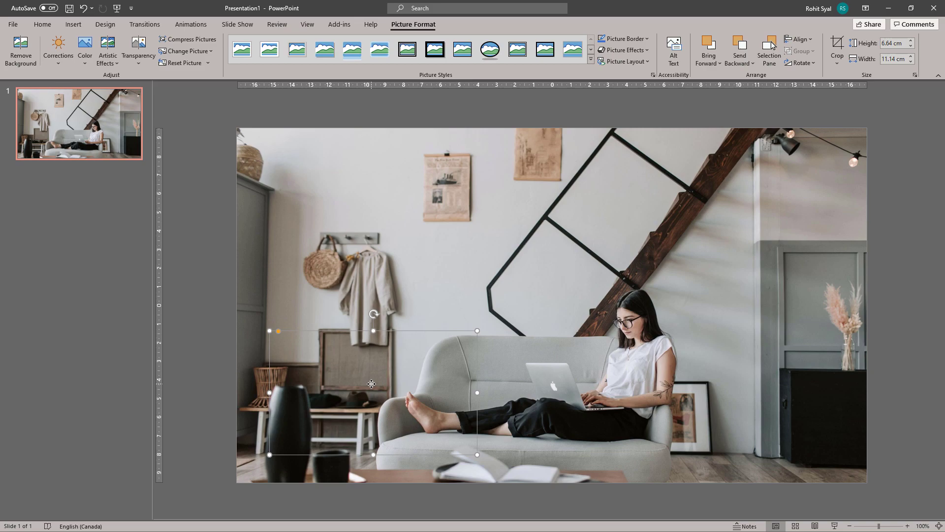
click(633, 41)
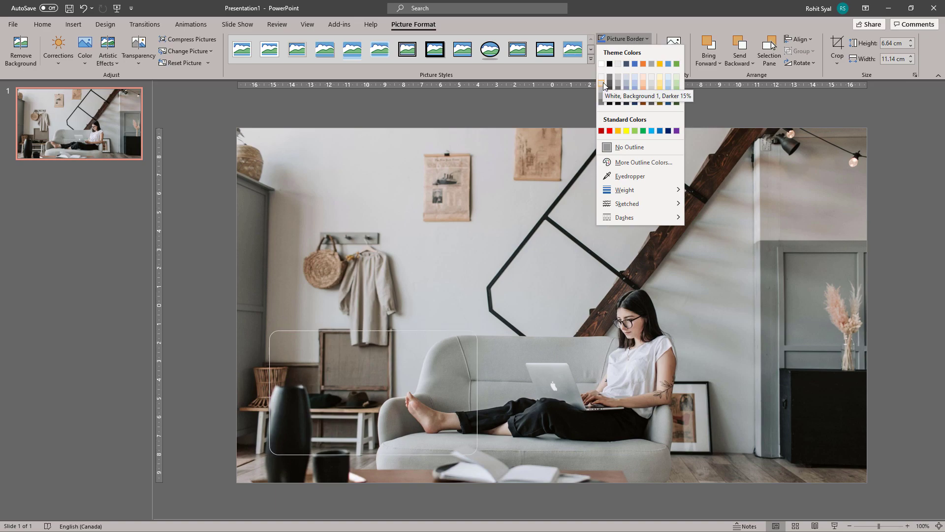
click(603, 81)
click(616, 50)
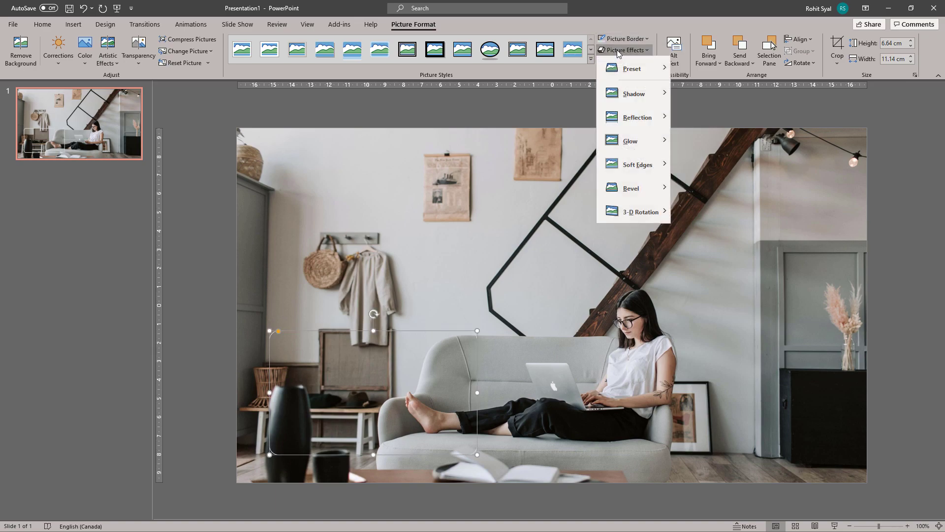
mouse_move(621, 97)
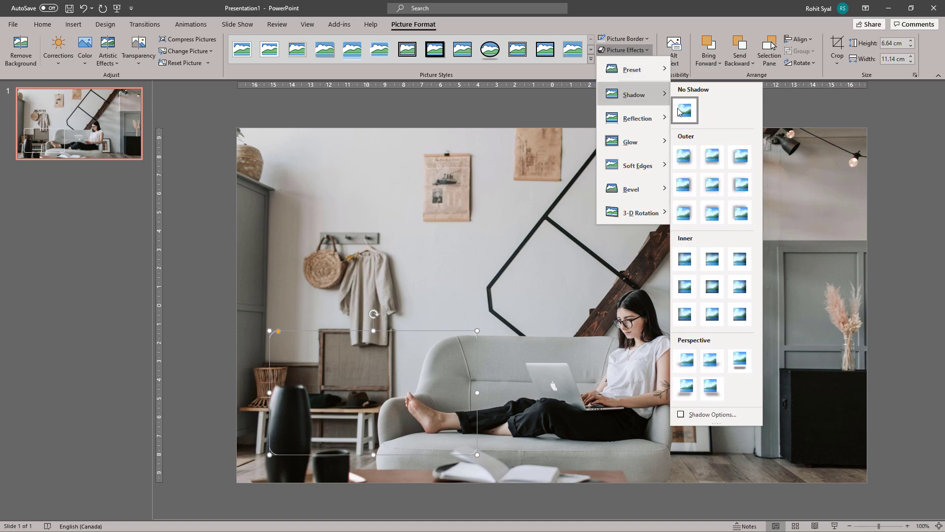
click(683, 156)
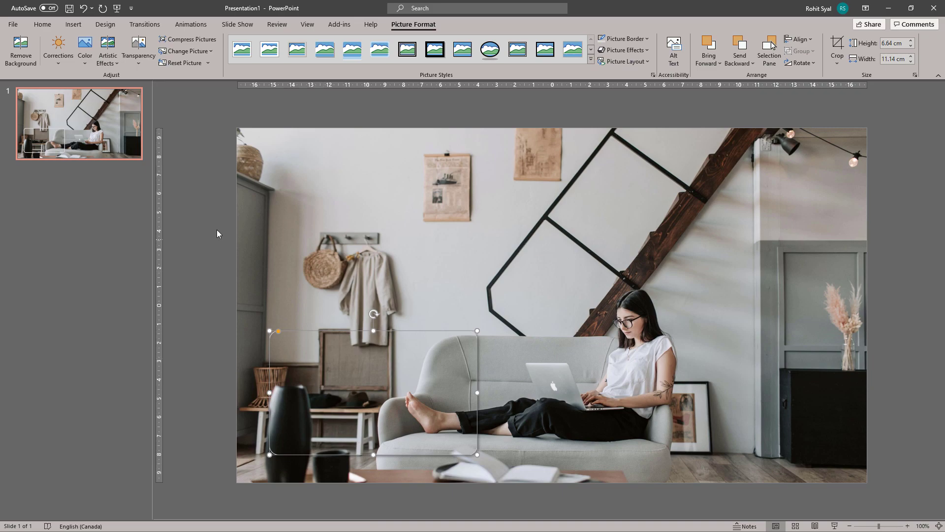
Step: Apply the Blur artistic effect to the panel photo with a radius of 30
click(109, 58)
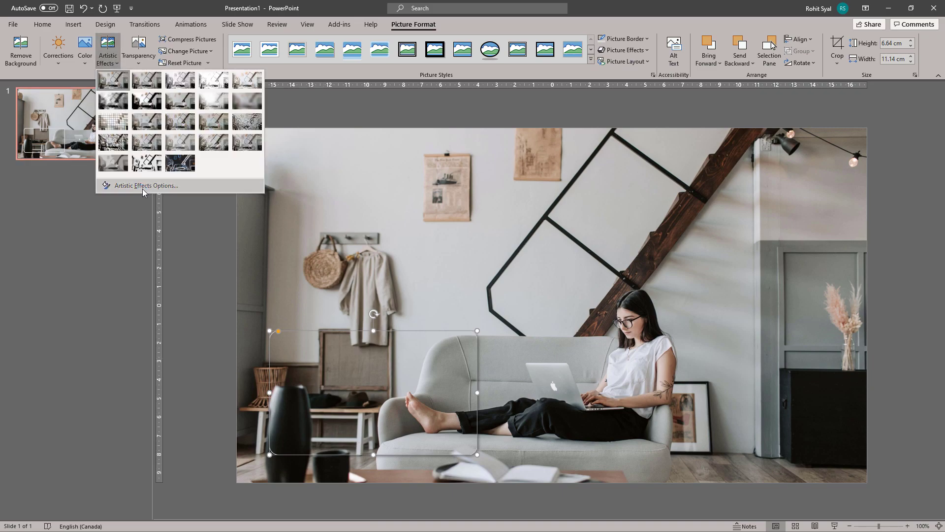
click(143, 190)
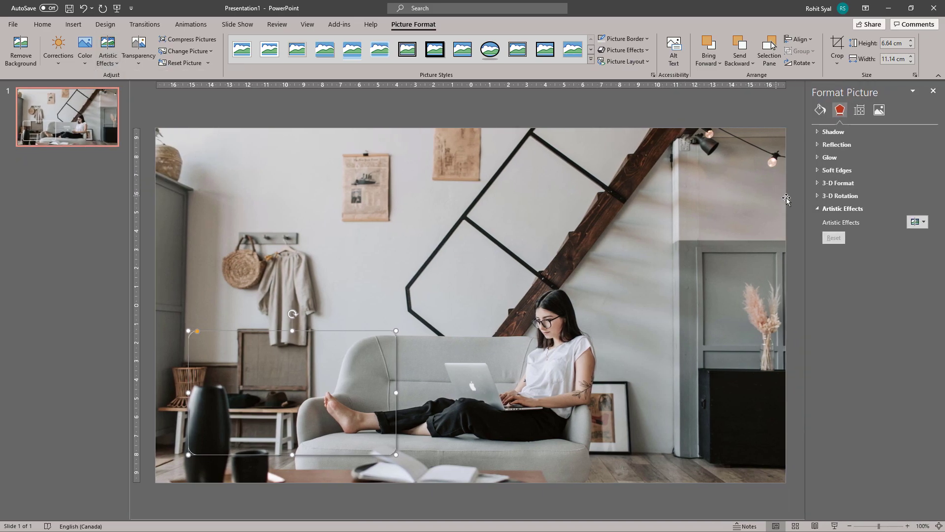
click(915, 226)
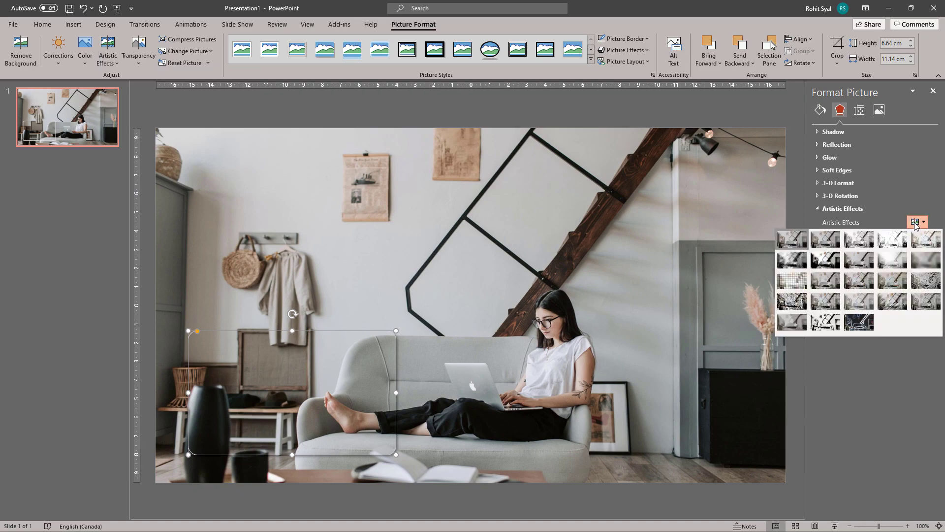
click(927, 266)
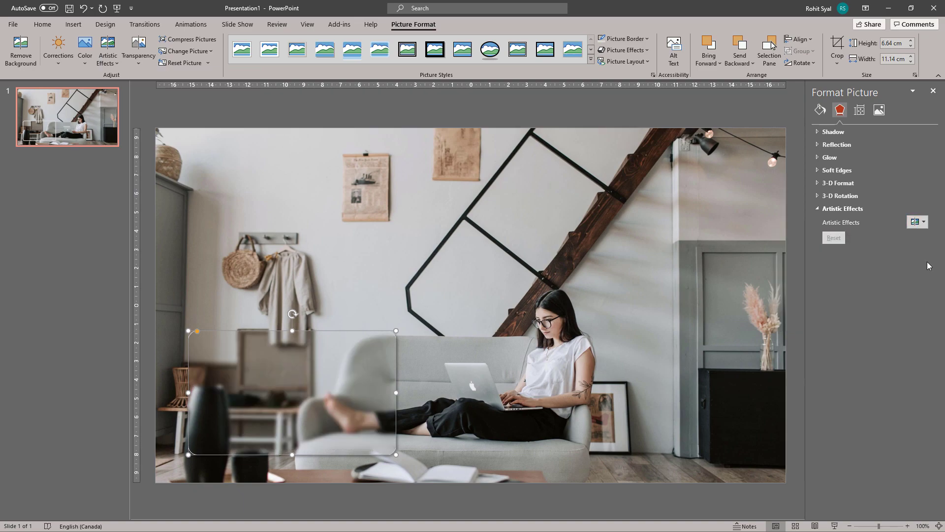
click(900, 237)
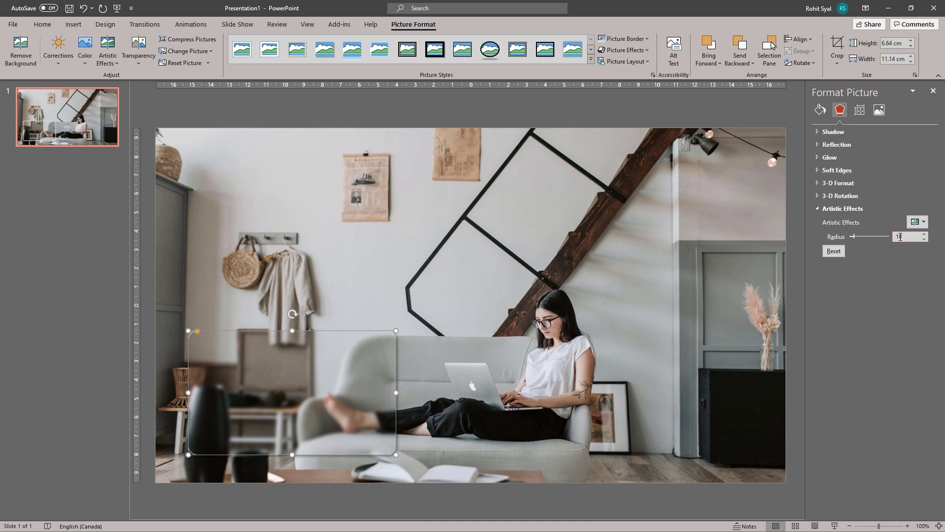
drag(906, 237, 892, 238)
text(3)
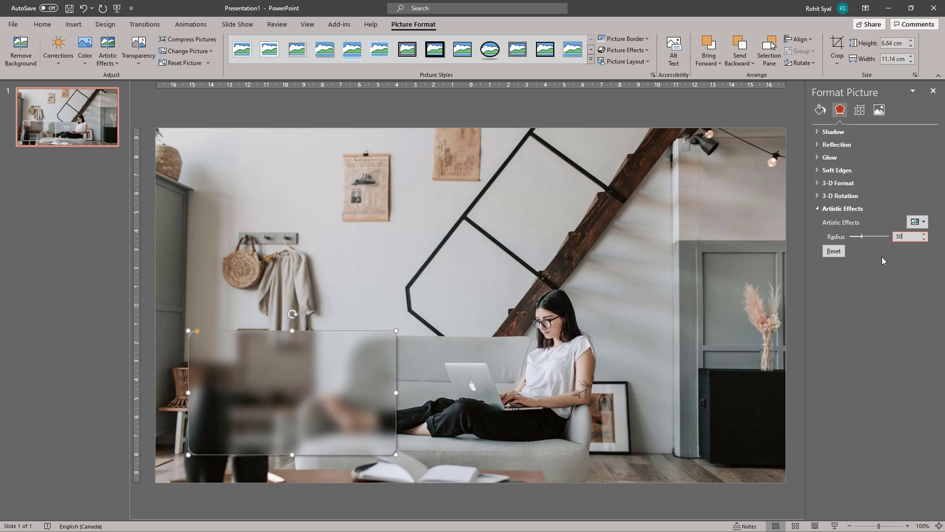
Step: Draw a rounded rectangle on the panel and stretch it to the panel's 6.64 × 11.14 cm size
click(711, 118)
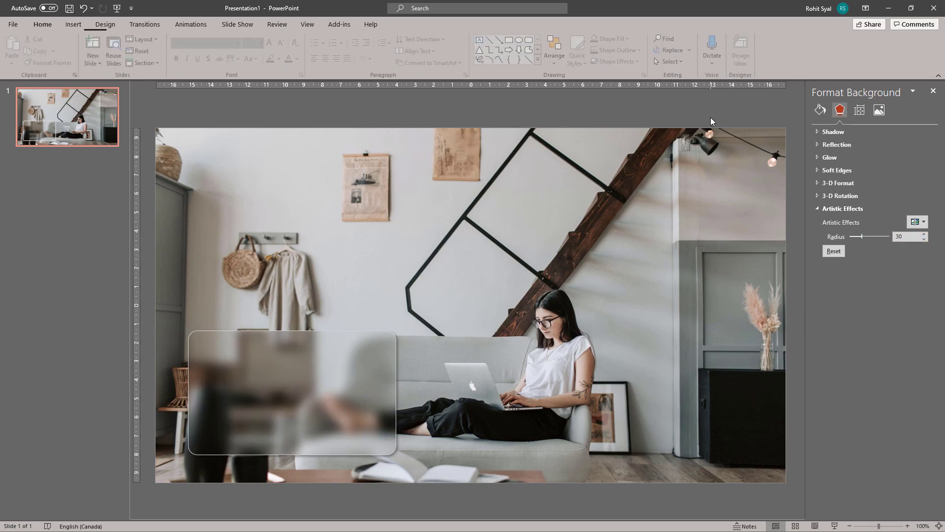
click(531, 40)
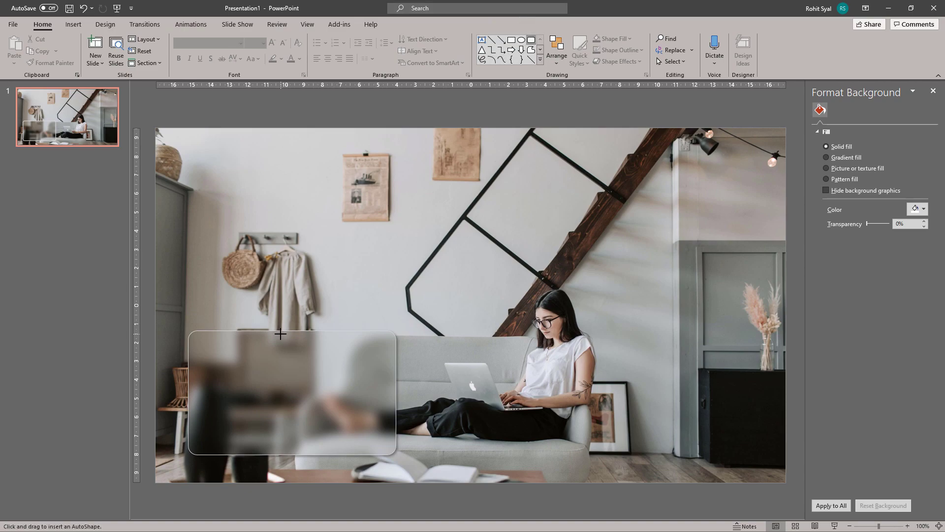
drag(280, 334, 298, 454)
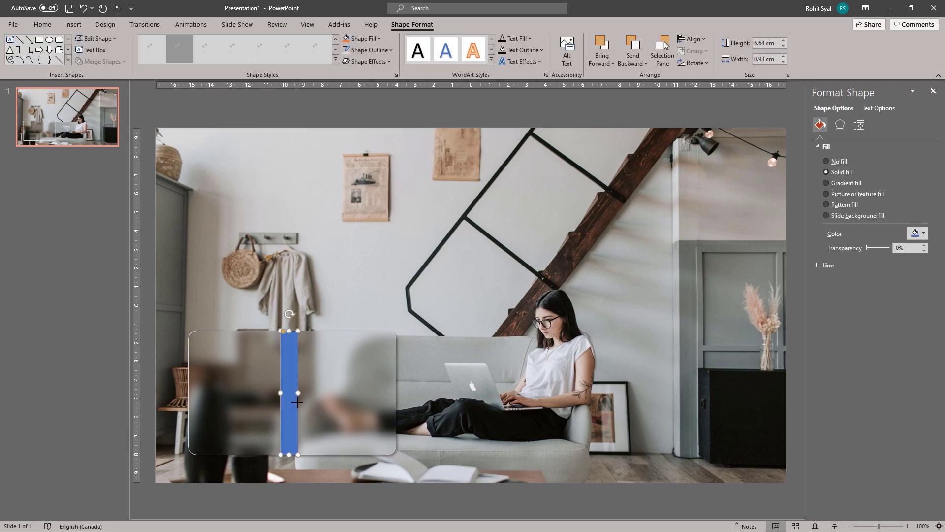
drag(298, 392, 396, 393)
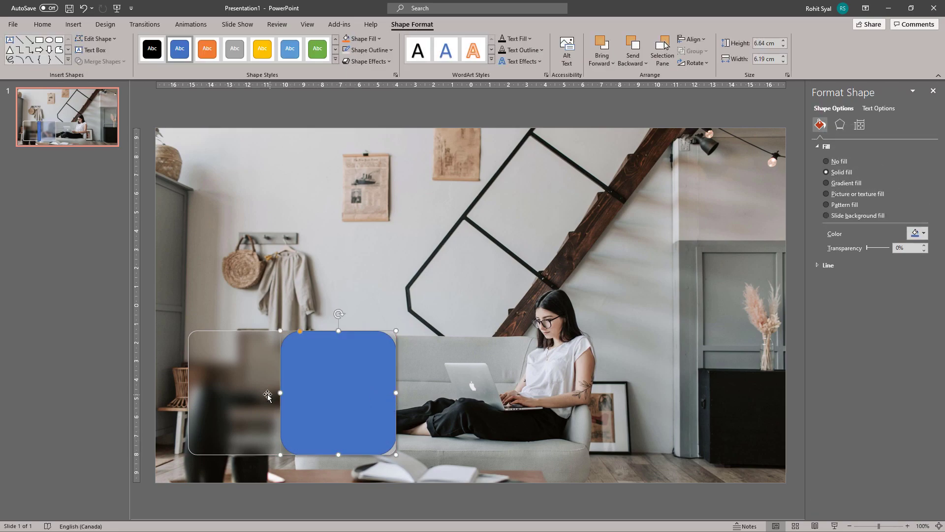
drag(280, 392, 190, 392)
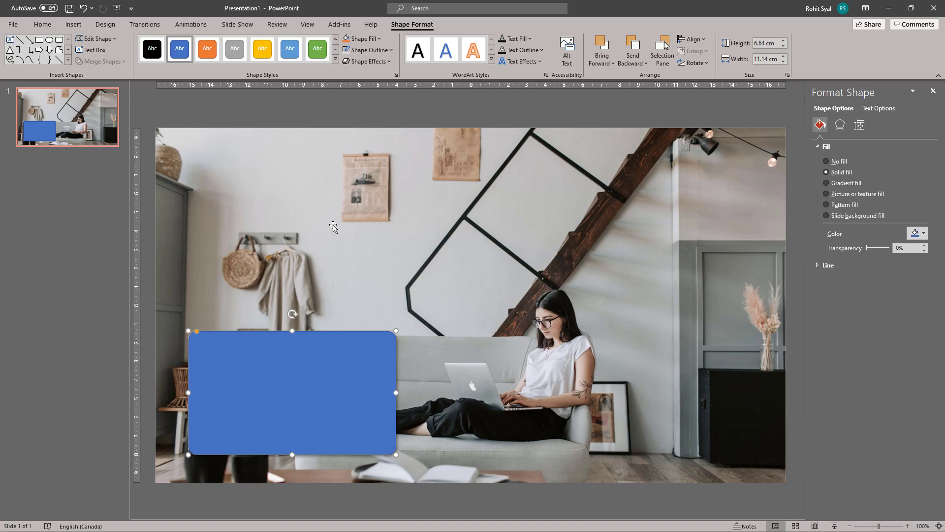
Step: Fill the overlay shape with White, Darker 5% and remove its outline
click(375, 39)
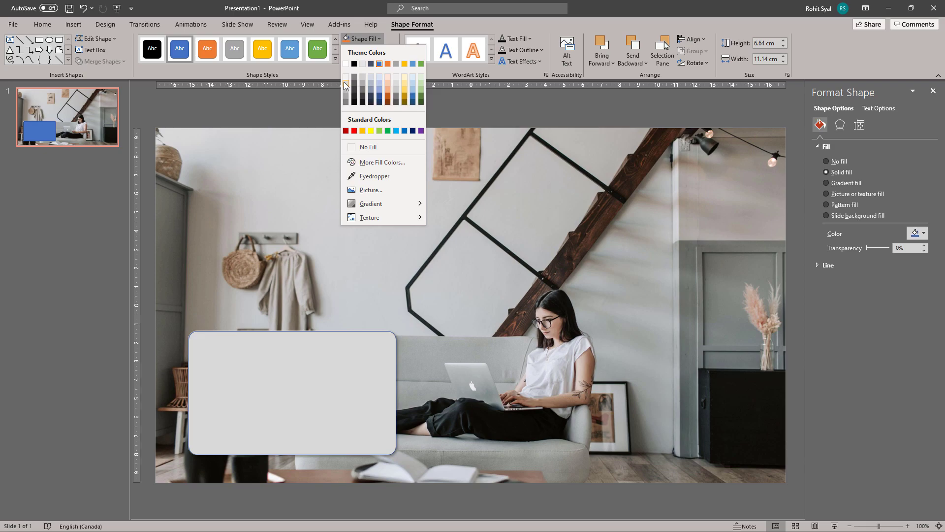
click(343, 81)
click(359, 52)
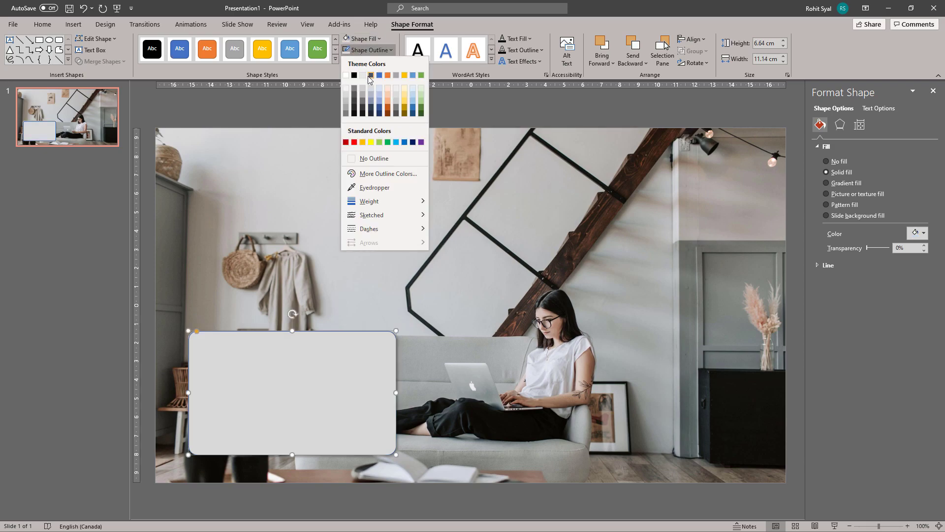
click(365, 159)
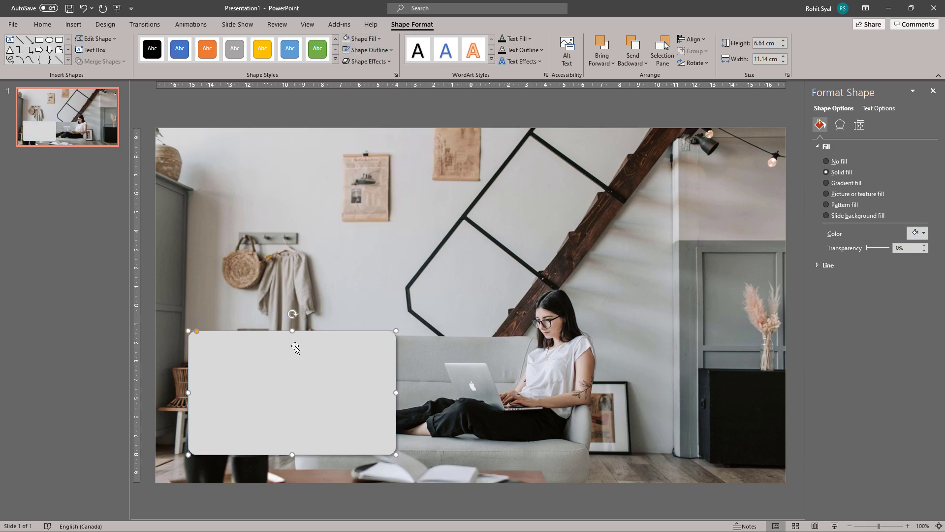
Step: Edit the shape's points, deleting two corners to turn it into a triangle
right_click(316, 358)
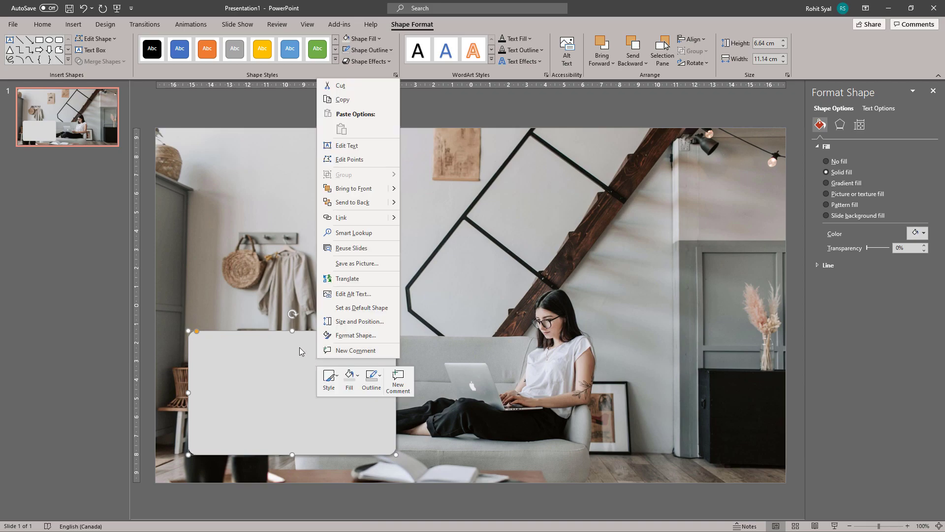
click(352, 160)
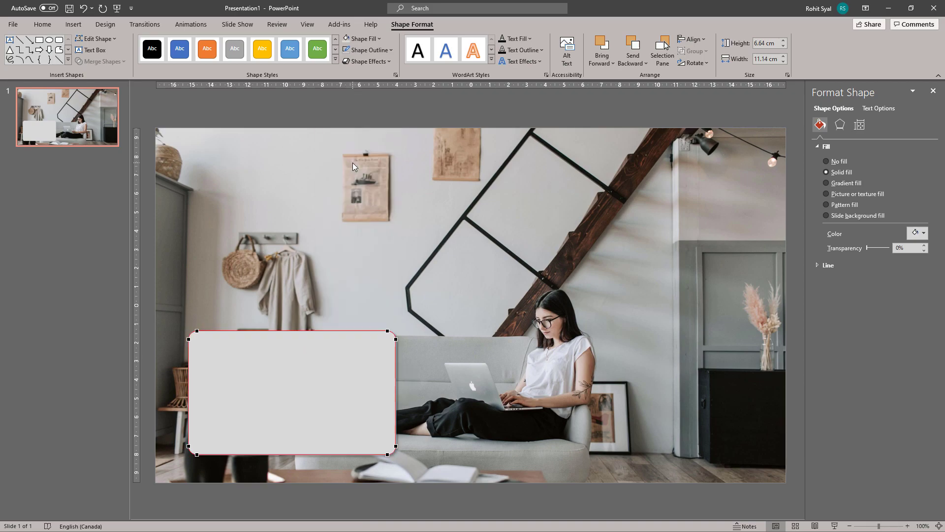
right_click(388, 330)
click(404, 348)
right_click(395, 339)
click(411, 358)
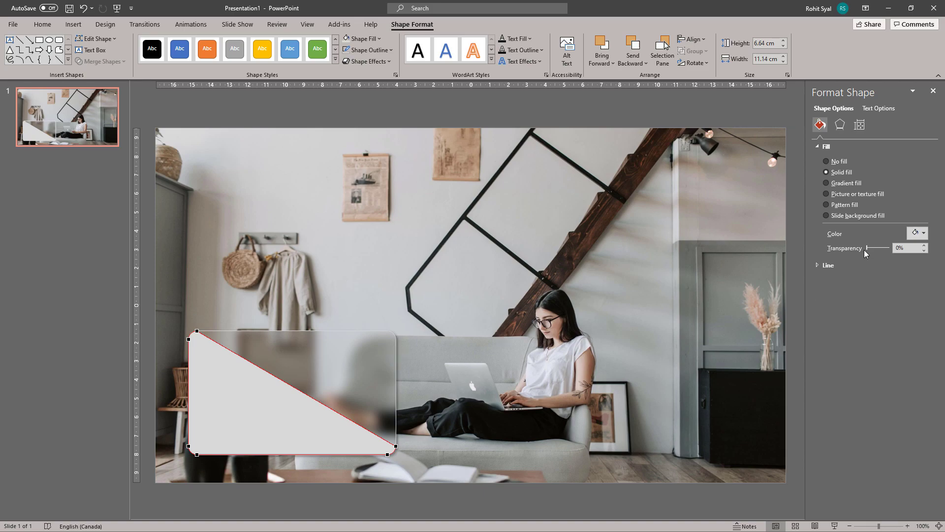
Step: Set the triangle's fill transparency to 90%
drag(869, 249, 882, 252)
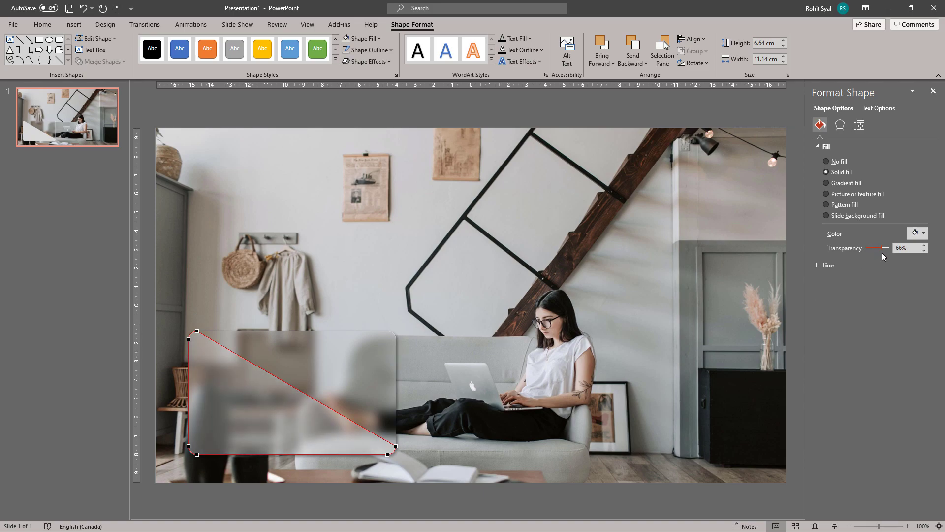
click(925, 245)
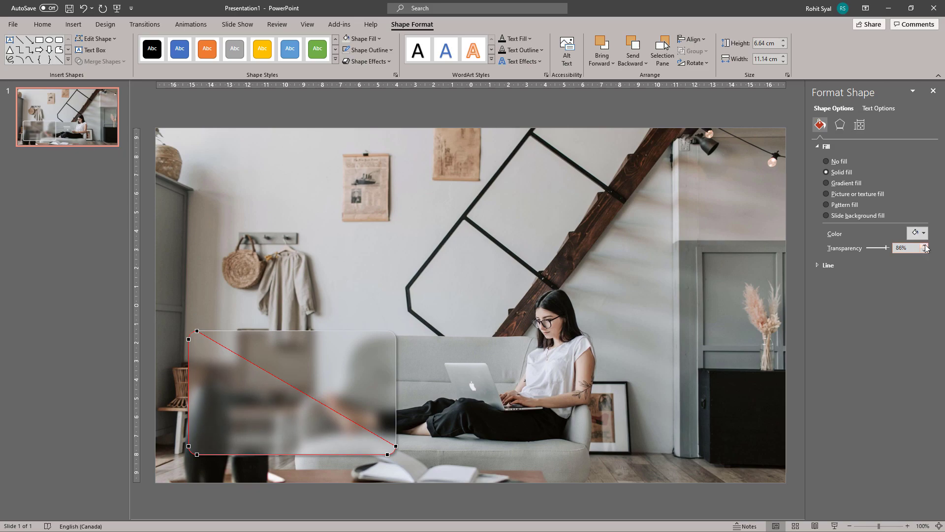
click(157, 413)
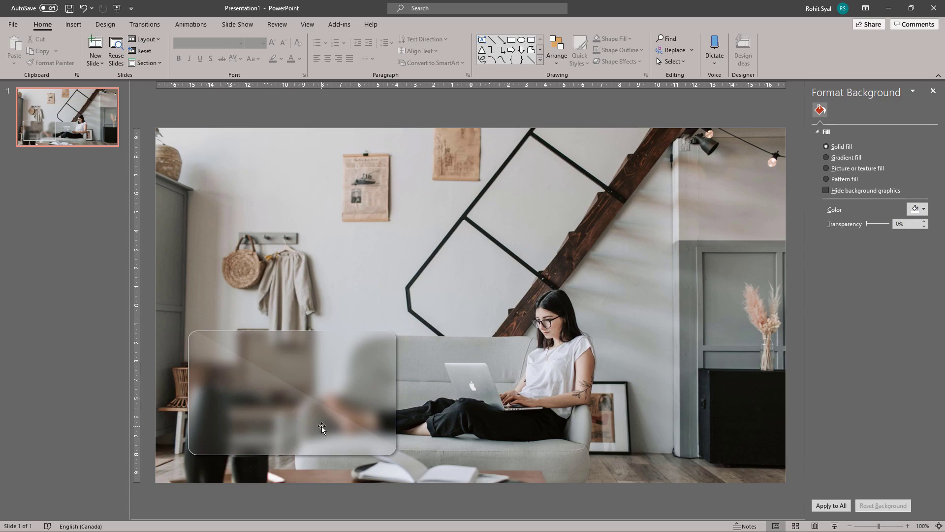
Step: Duplicate slide 1 to create slide 2
key(ctrl+z)
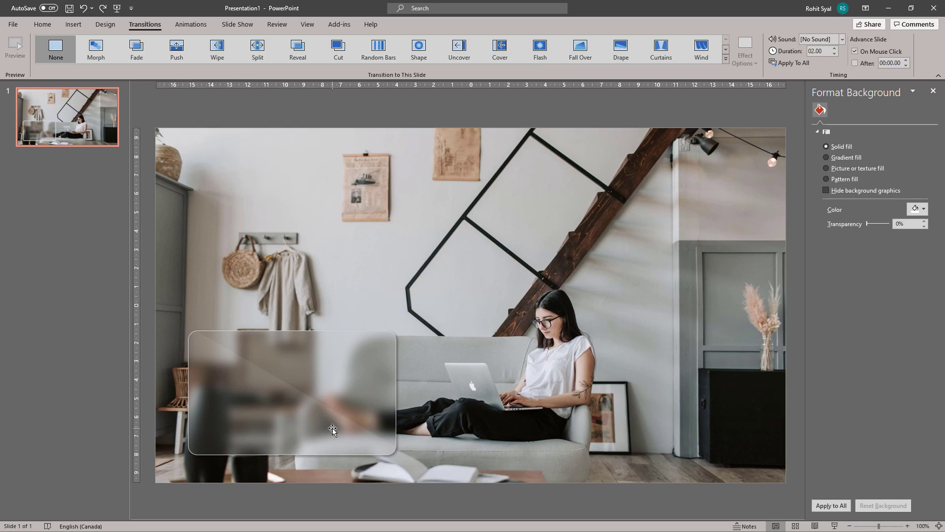
right_click(90, 120)
click(108, 205)
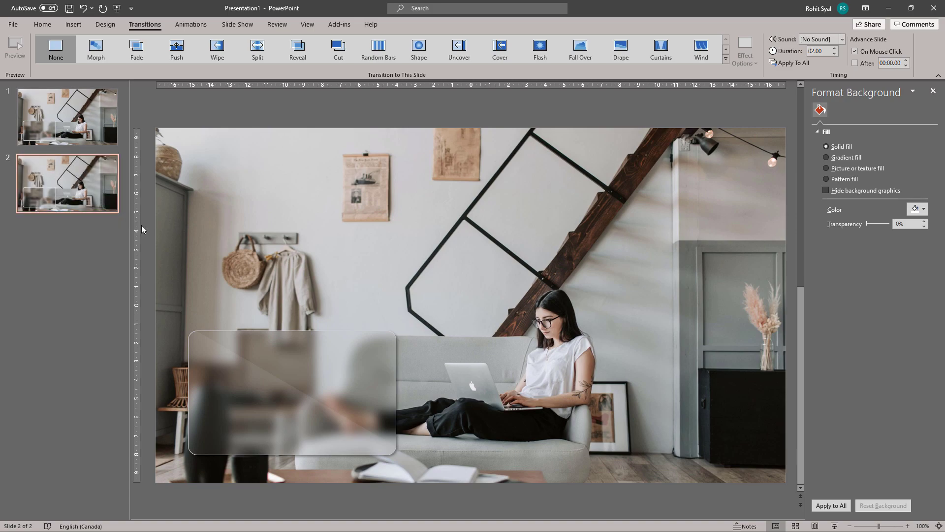
Step: Move the blurred panel and sheen to the upper right on slide 2 and apply Morph
drag(147, 318, 446, 474)
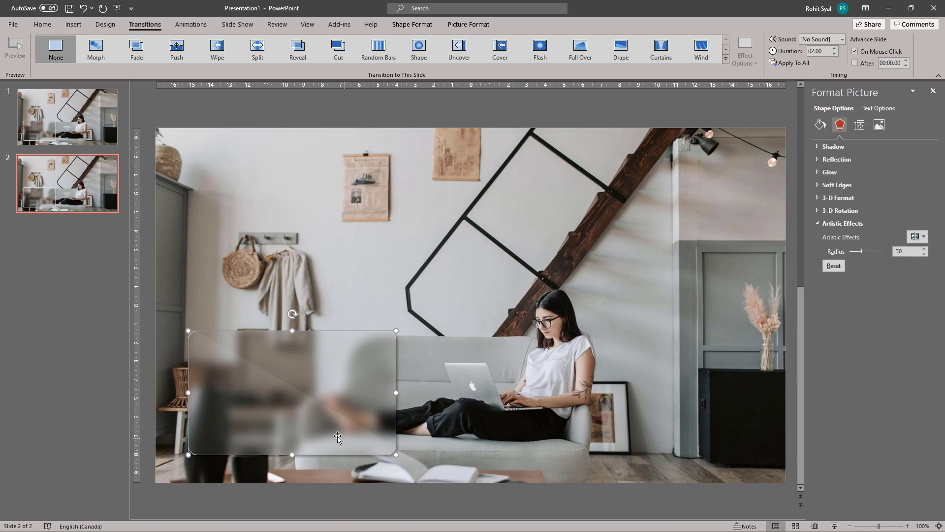
drag(269, 425, 570, 333)
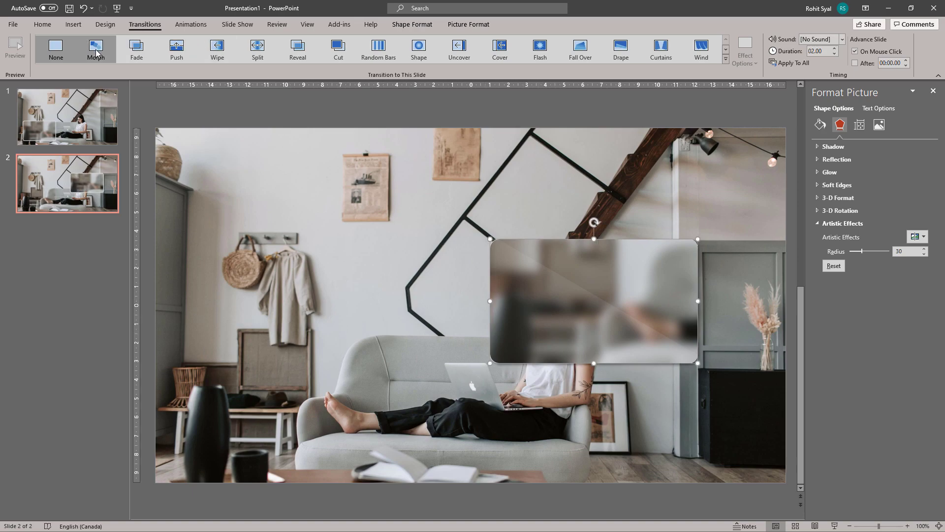
click(96, 53)
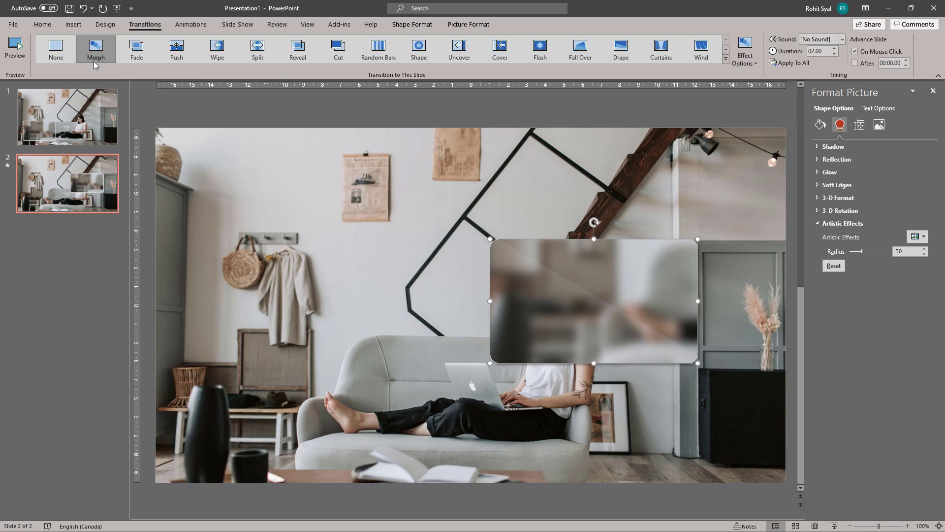
click(68, 117)
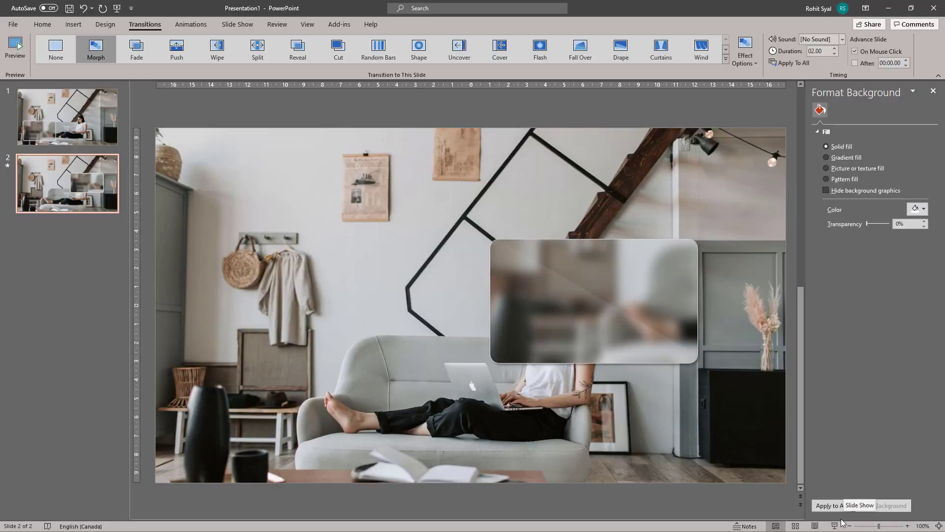
Step: Crop the blurred panel picture on slide 2 and drag it to align with the room photo behind
click(653, 269)
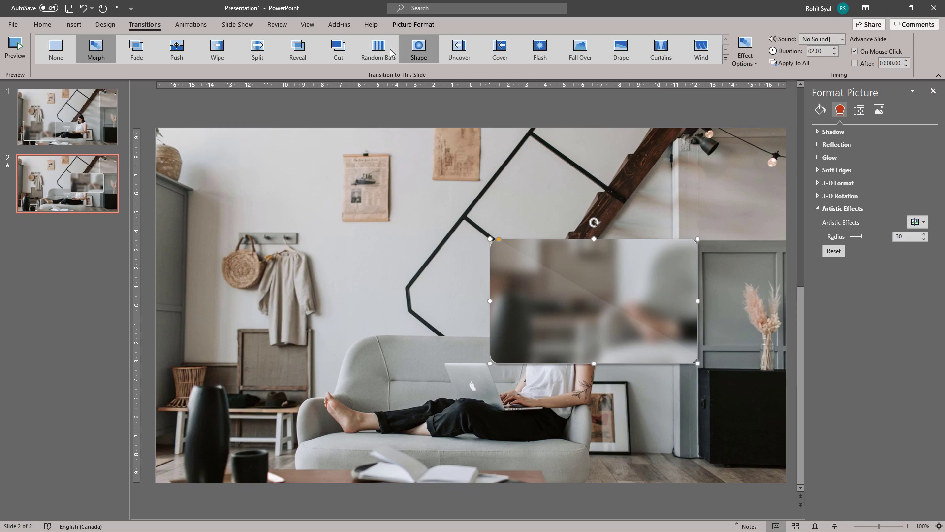
click(414, 24)
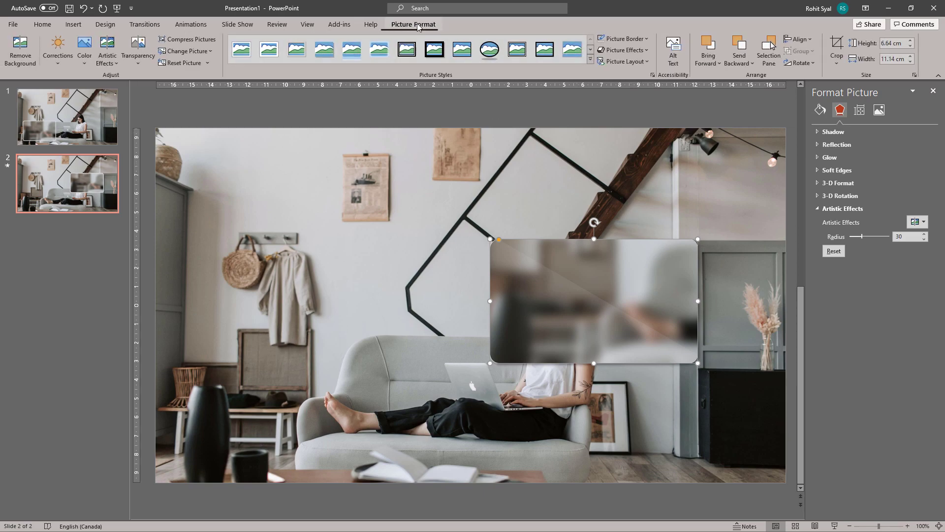
click(837, 45)
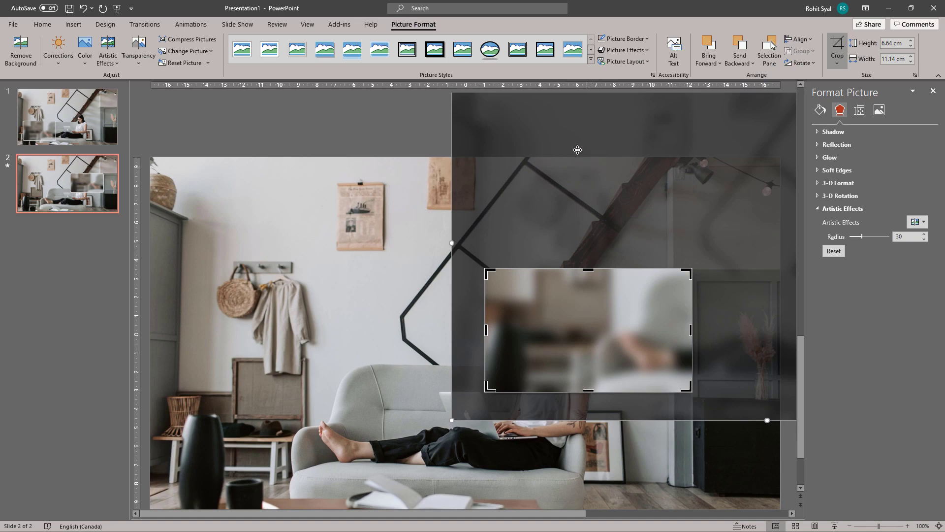
drag(648, 123, 353, 185)
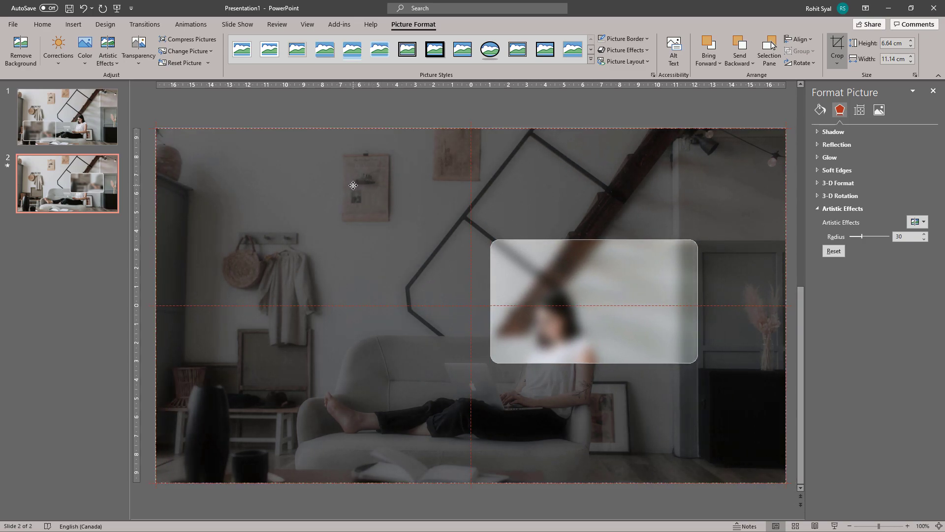
Step: Finish the slide 2 crop and switch back to slide 1
click(430, 110)
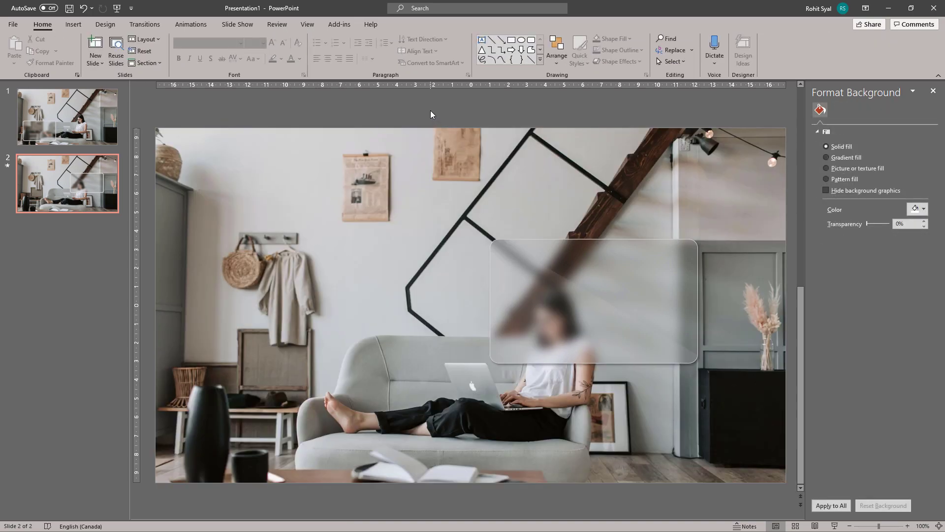
click(94, 127)
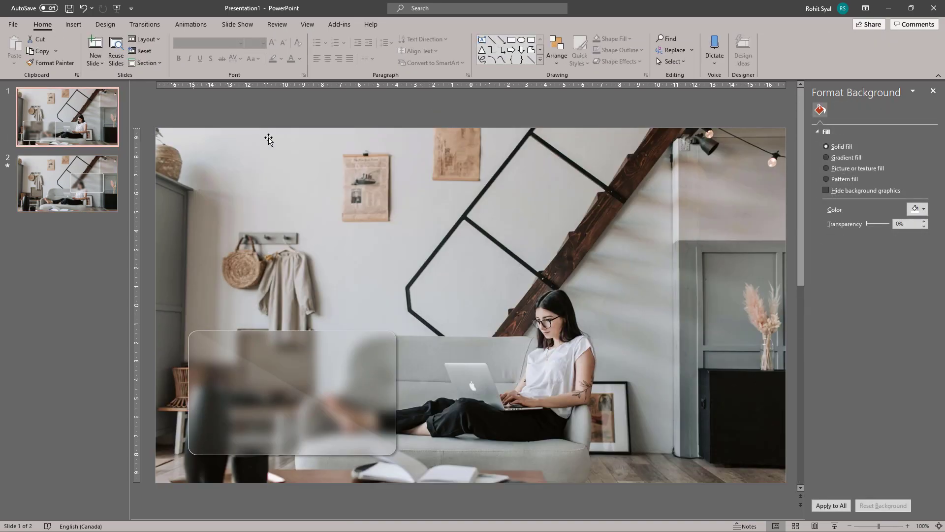